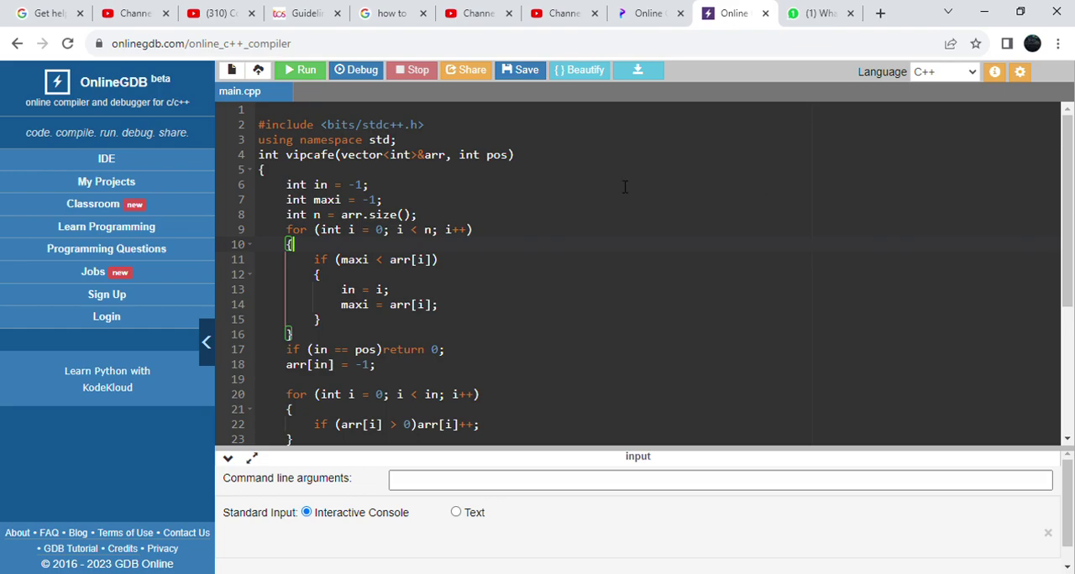
{"action": "scroll", "coordinate": [621, 252], "scroll_direction": "down", "scroll_amount": 5}
{"action": "scroll", "coordinate": [621, 252], "scroll_direction": "down", "scroll_amount": 3}
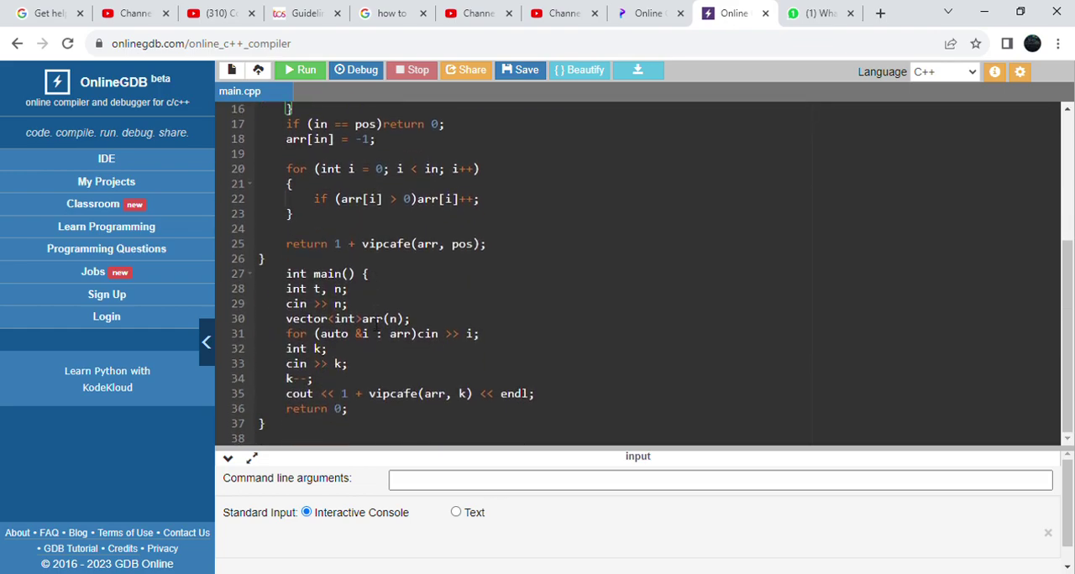
{"action": "scroll", "coordinate": [621, 252], "scroll_direction": "up", "scroll_amount": 5}
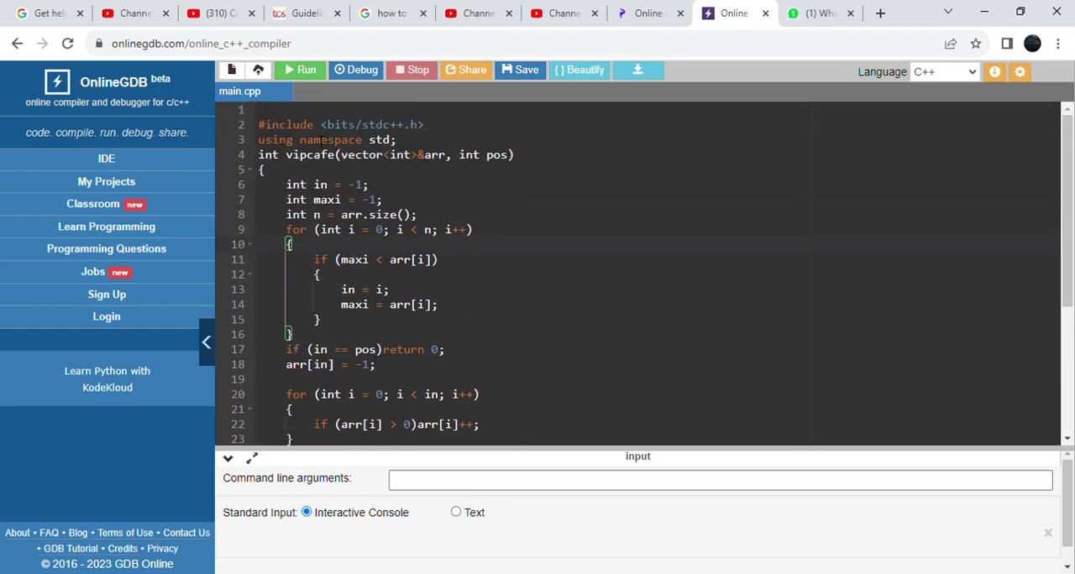
{"action": "scroll", "coordinate": [316, 177], "scroll_direction": "down", "scroll_amount": 3}
{"action": "scroll", "coordinate": [319, 260], "scroll_direction": "down", "scroll_amount": 3}
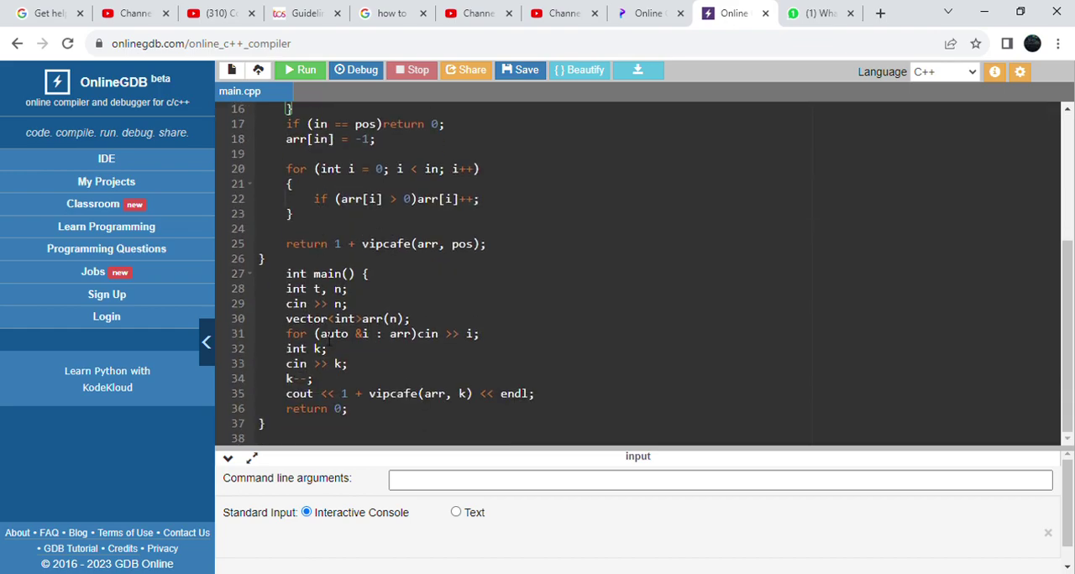
{"action": "scroll", "coordinate": [352, 319], "scroll_direction": "up", "scroll_amount": 5}
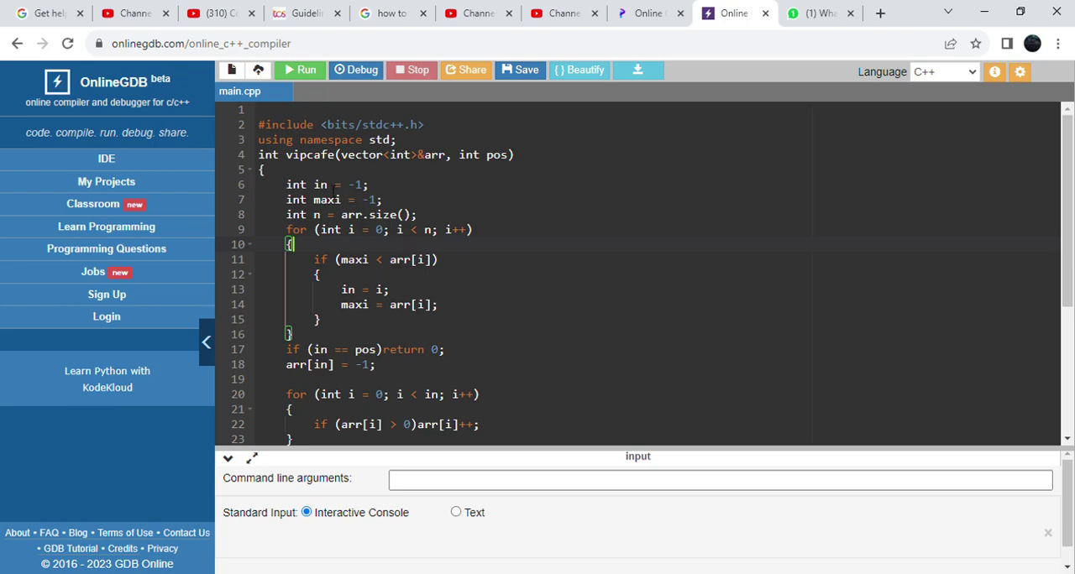
{"action": "left_click_drag", "start_coordinate": [287, 184], "coordinate": [326, 350]}
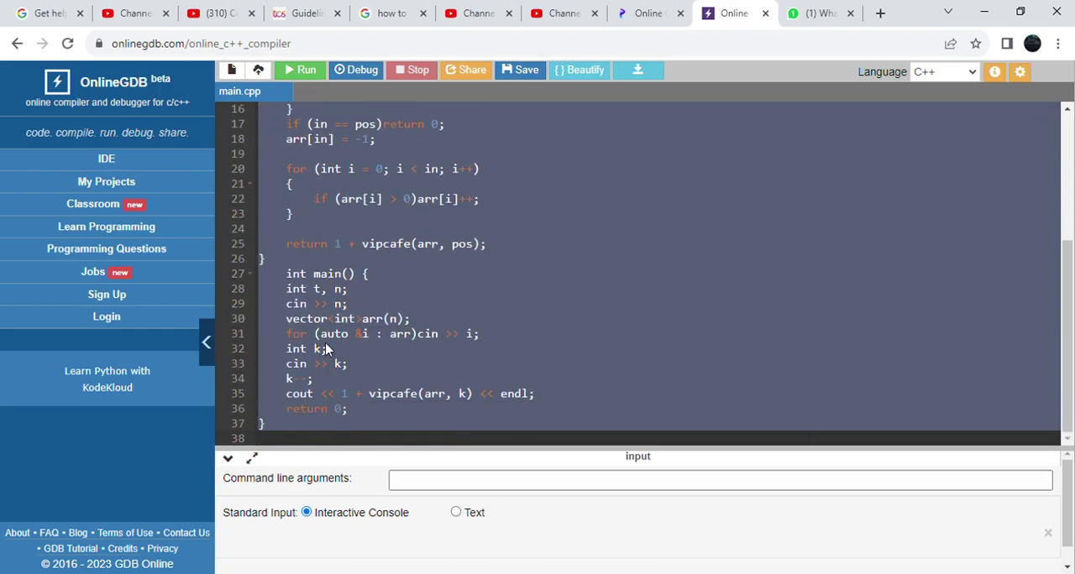
{"action": "scroll", "coordinate": [337, 284], "scroll_direction": "up", "scroll_amount": 4}
{"action": "scroll", "coordinate": [337, 284], "scroll_direction": "up", "scroll_amount": 2}
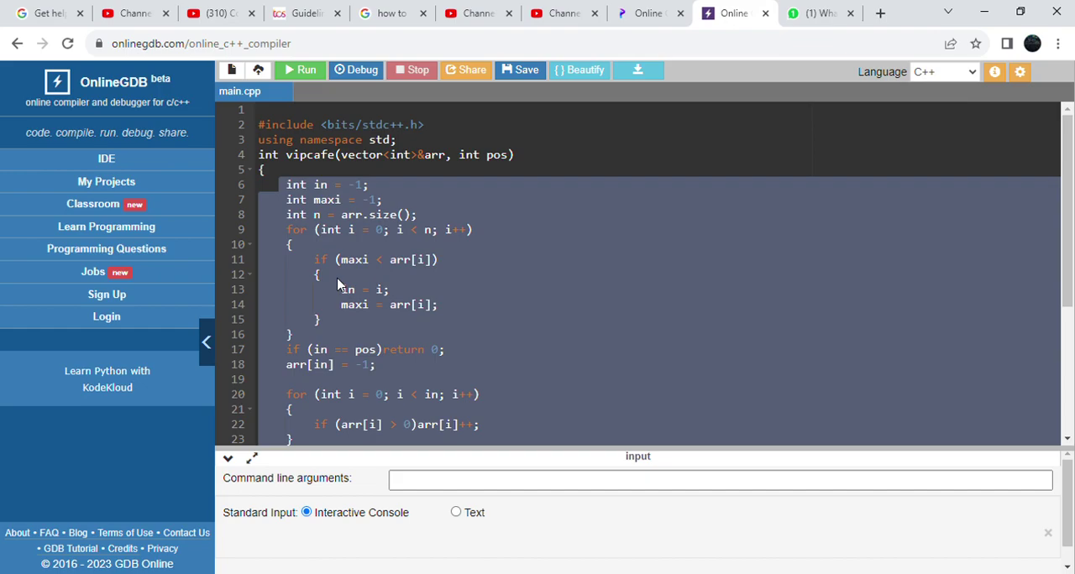
{"action": "left_click", "coordinate": [415, 145]}
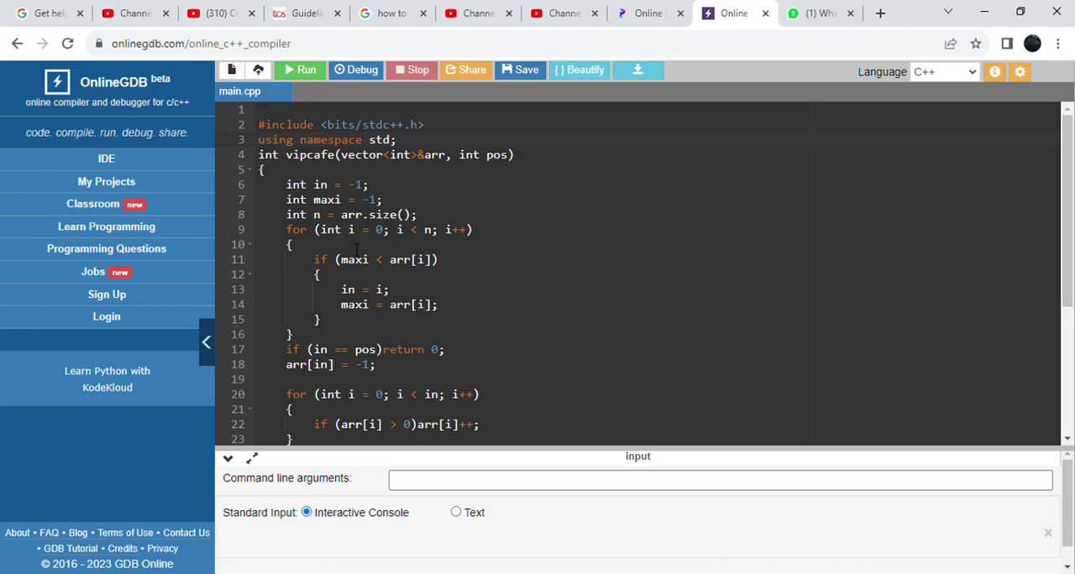
{"action": "scroll", "coordinate": [390, 307], "scroll_direction": "down", "scroll_amount": 2}
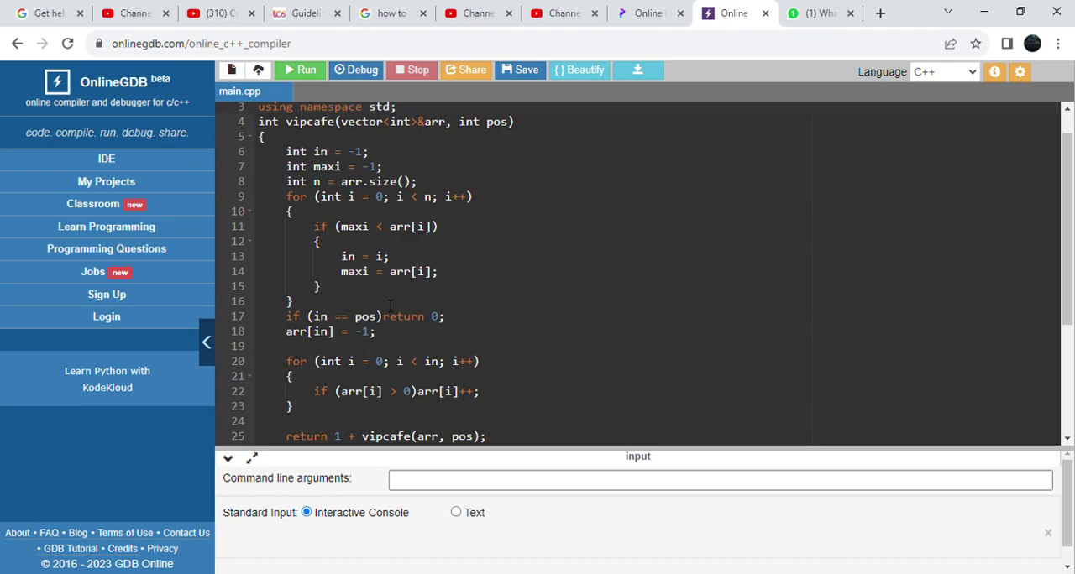